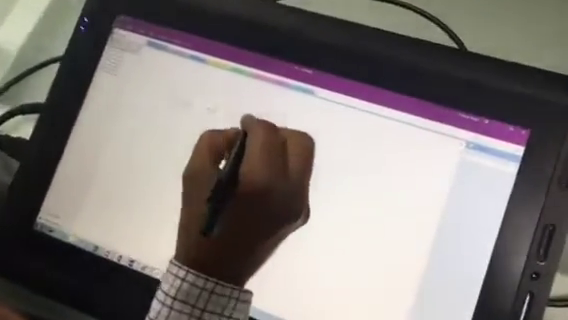
# Handwrite a short phrase of notes on the blank OneNote page with the stylus.
pyautogui.moveTo(240, 120); pyautogui.dragTo(310, 95)
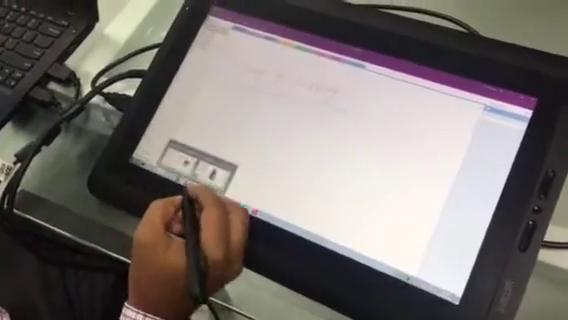
# Bring the PowerPoint heart diagram presentation back to the front.
pyautogui.click(190, 175)
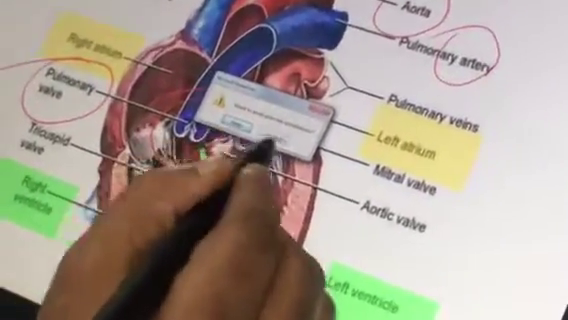
# Keep the slideshow ink so the red circles and green line stay on the heart slide.
pyautogui.click(245, 125)
pyautogui.moveTo(270, 150); pyautogui.dragTo(285, 230)
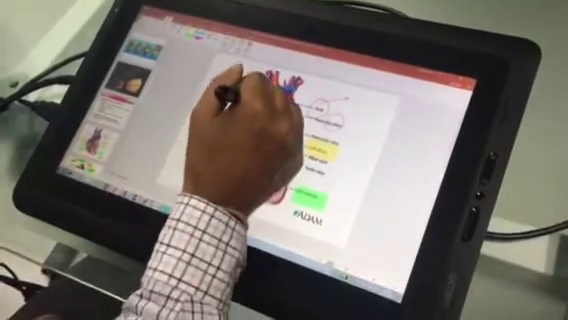
# Scribble red ink over the top of the heart on the slide.
pyautogui.moveTo(273, 76); pyautogui.dragTo(262, 95)
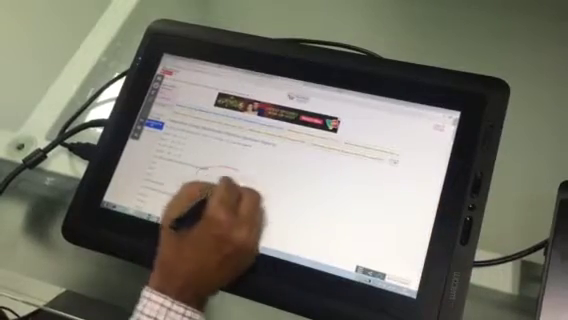
# Draw a red ink circle around part of the quiz question.
pyautogui.moveTo(200, 170); pyautogui.dragTo(258, 192)
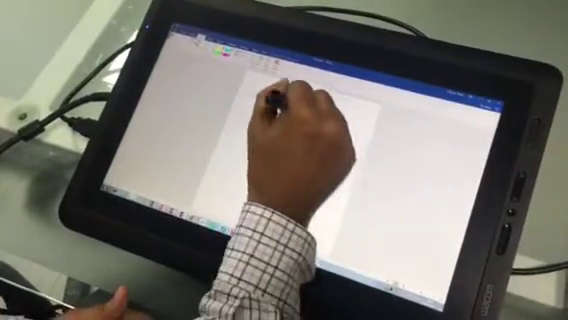
# Sketch three wavy pen strokes on the blank page, then open a text document.
pyautogui.moveTo(262, 100); pyautogui.dragTo(290, 120)
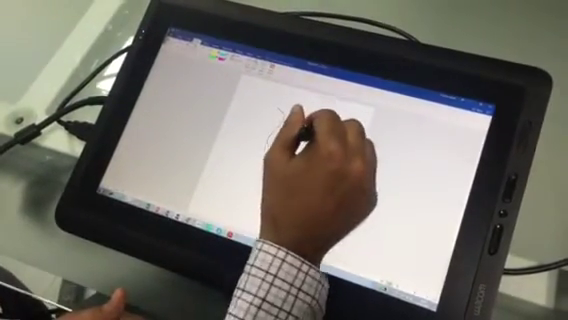
pyautogui.moveTo(285, 175)
pyautogui.mouseDown()
pyautogui.moveTo(270, 190)
pyautogui.moveTo(265, 215)
pyautogui.moveTo(280, 265)
pyautogui.mouseUp()
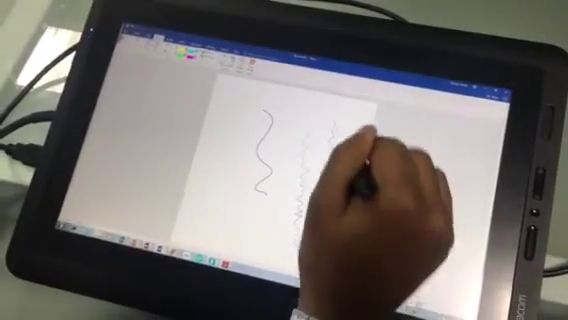
pyautogui.moveTo(350, 115)
pyautogui.mouseDown()
pyautogui.moveTo(345, 150)
pyautogui.moveTo(350, 195)
pyautogui.mouseUp()
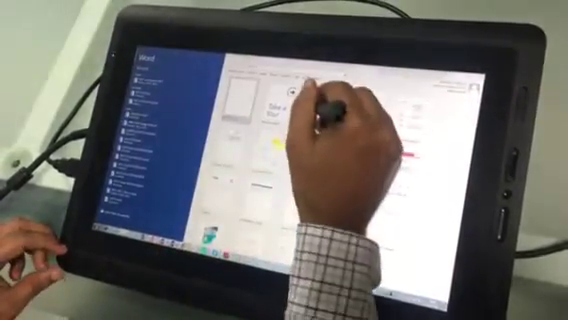
pyautogui.click(300, 95)
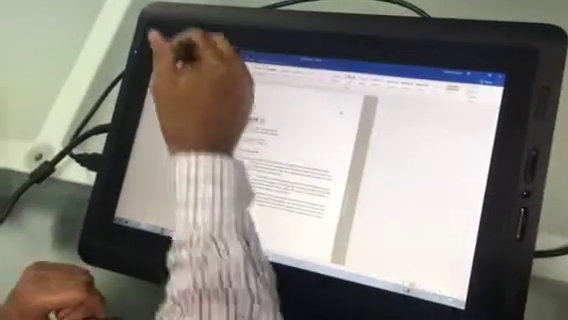
pyautogui.click(171, 48)
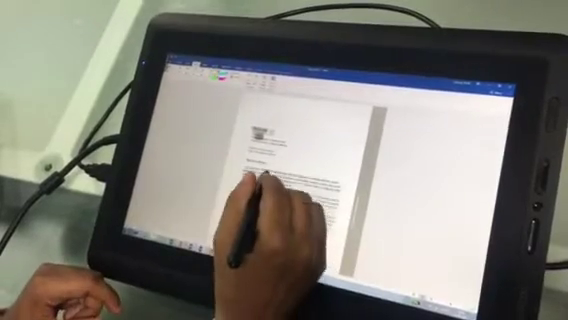
# Drag the yellow highlighter across one line of the letter.
pyautogui.moveTo(252, 178); pyautogui.dragTo(345, 185)
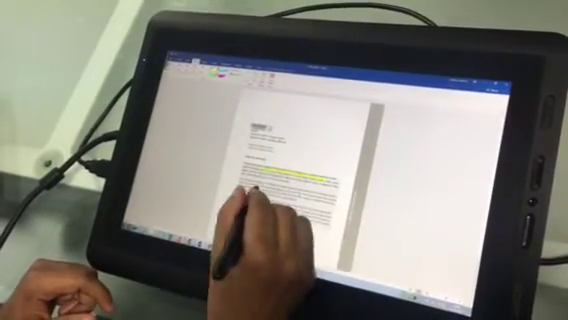